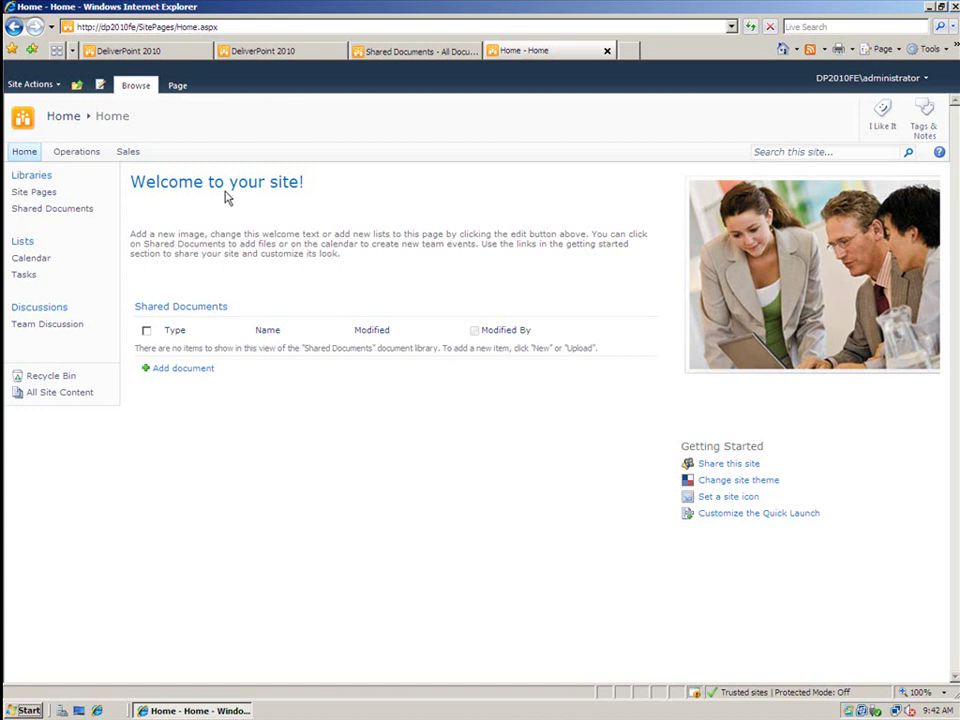
Step: Launch DeliverPoint 2010 from Site Actions and expand SharePoint - 80 through Home, Sales and Domestic Sales
left_click(58, 86)
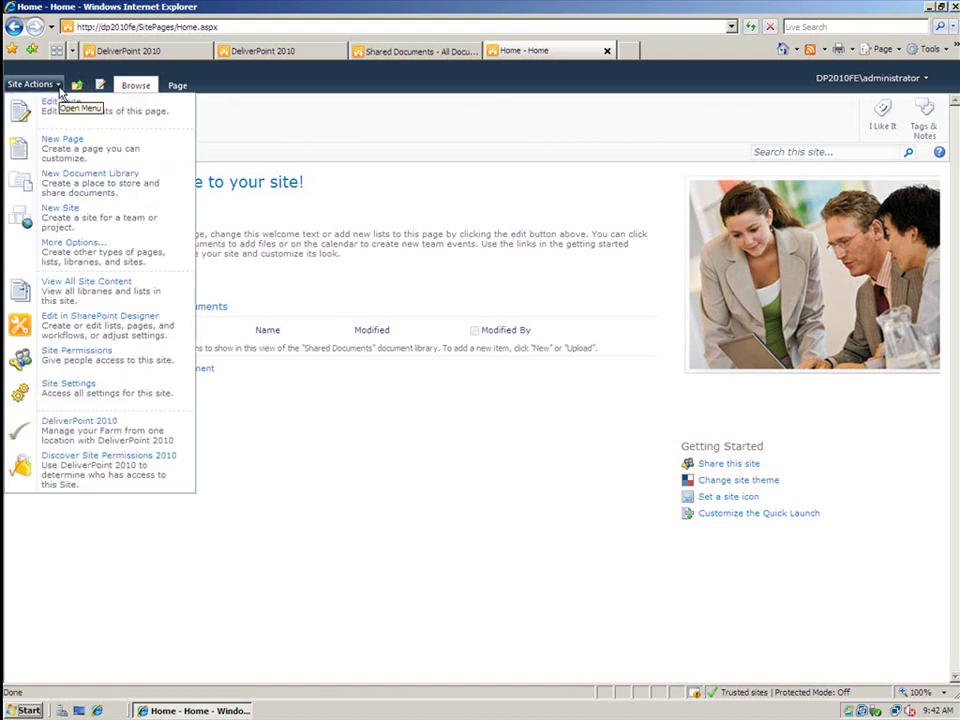
left_click(80, 437)
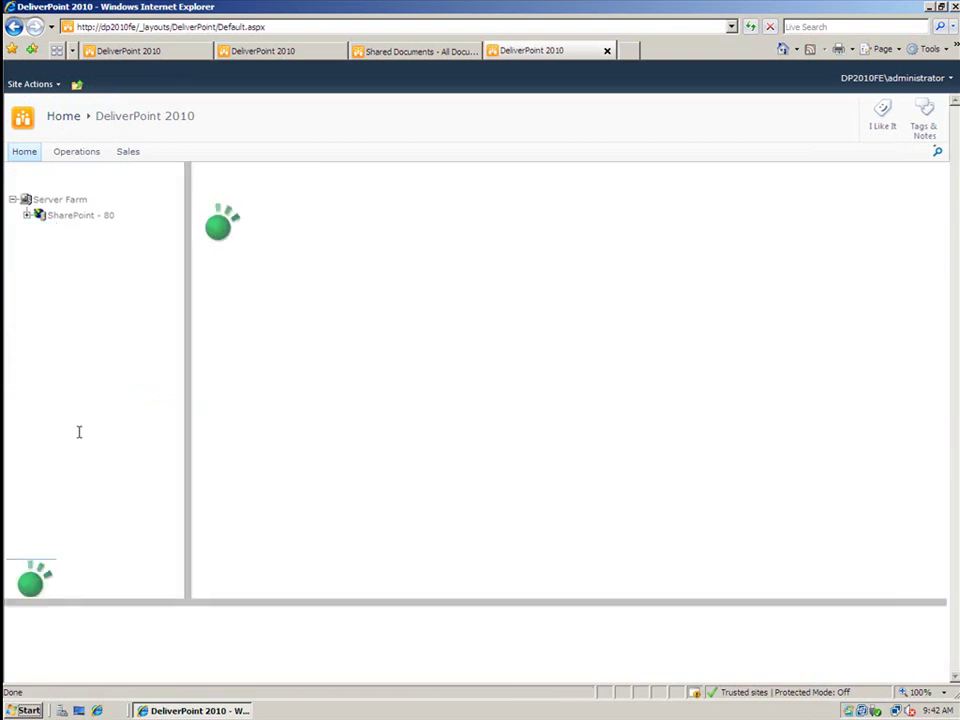
left_click(27, 215)
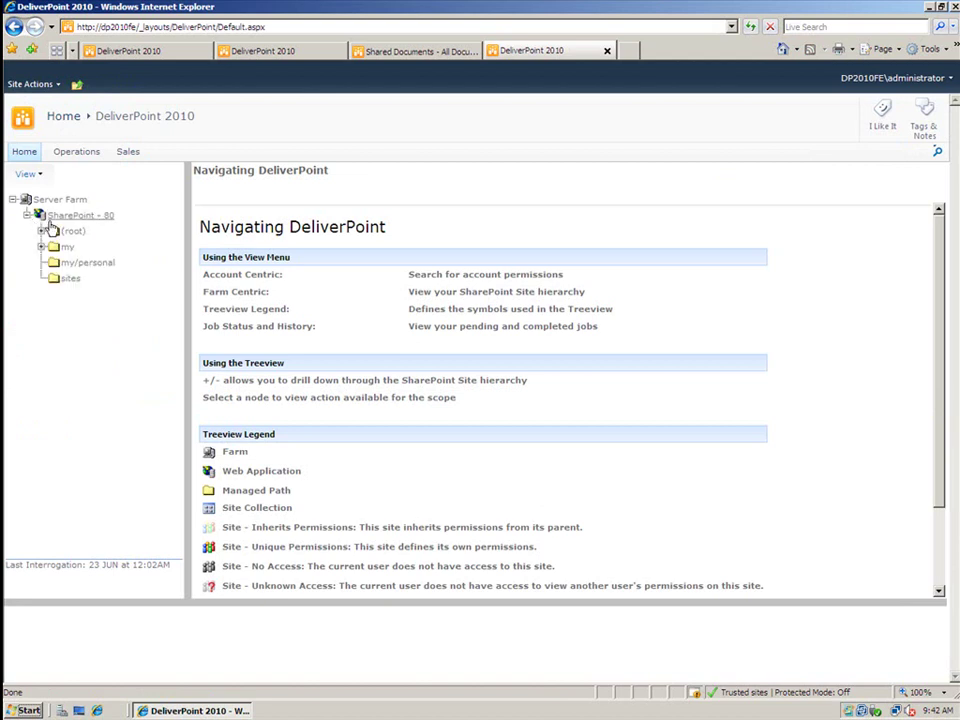
left_click(41, 231)
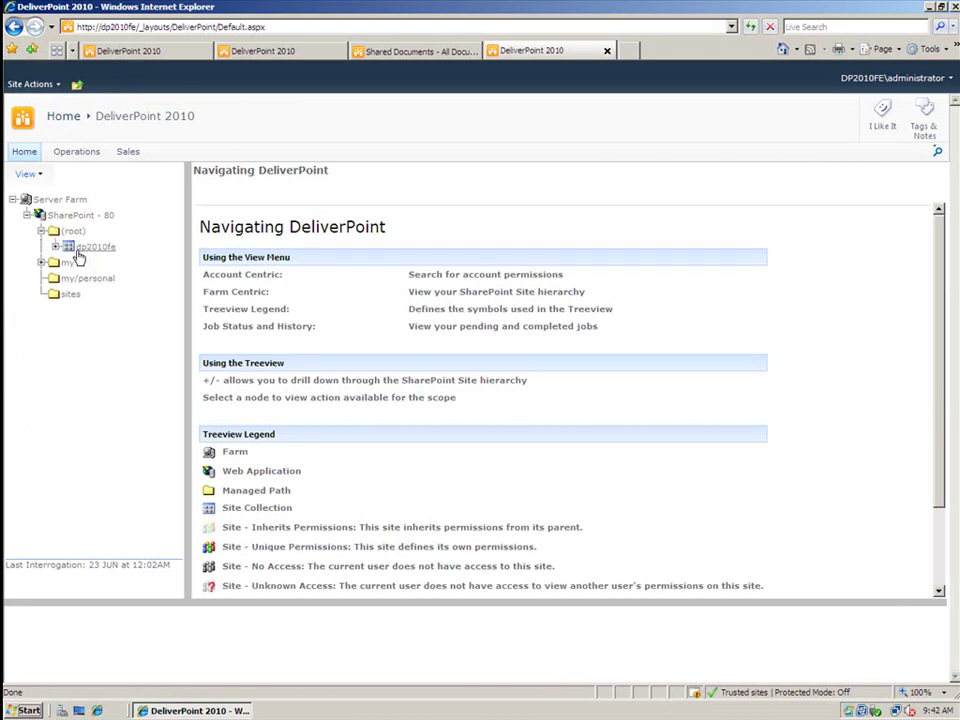
left_click(55, 247)
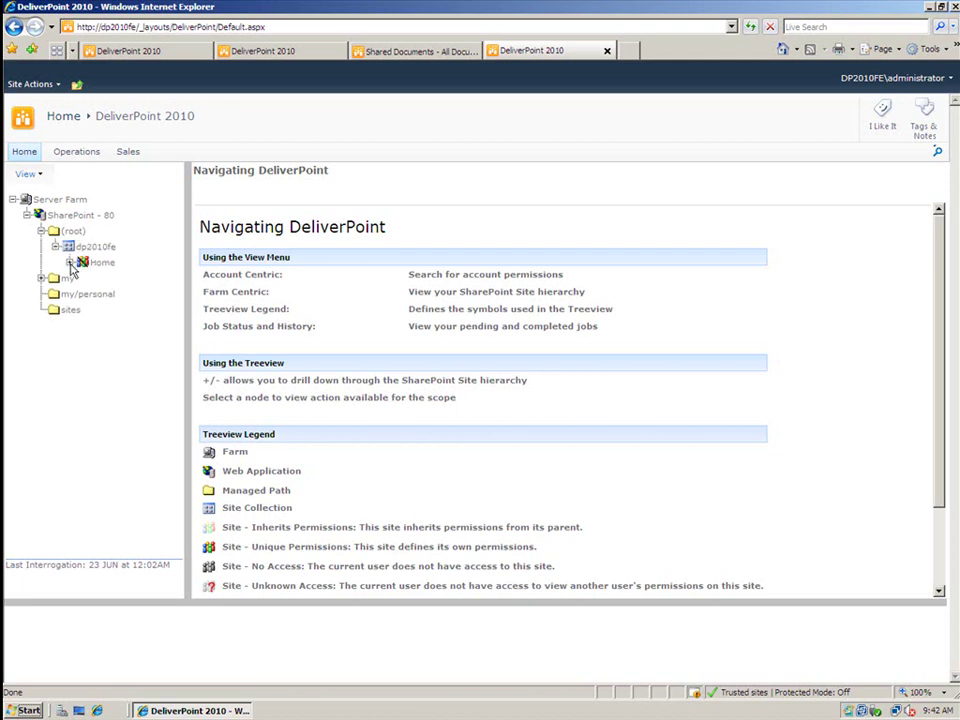
left_click(70, 263)
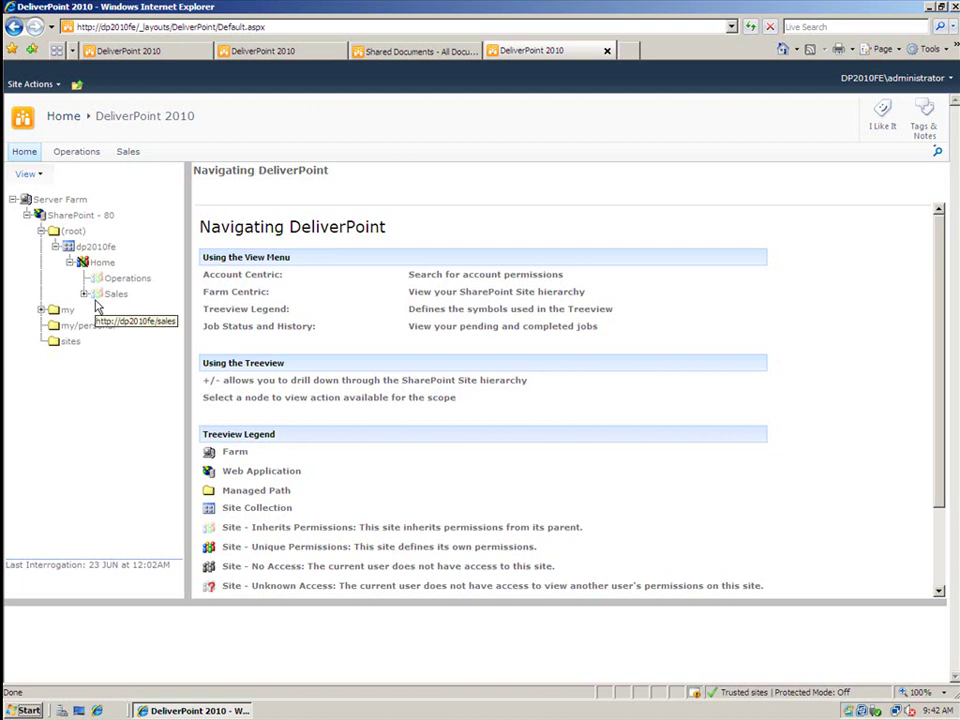
left_click(85, 296)
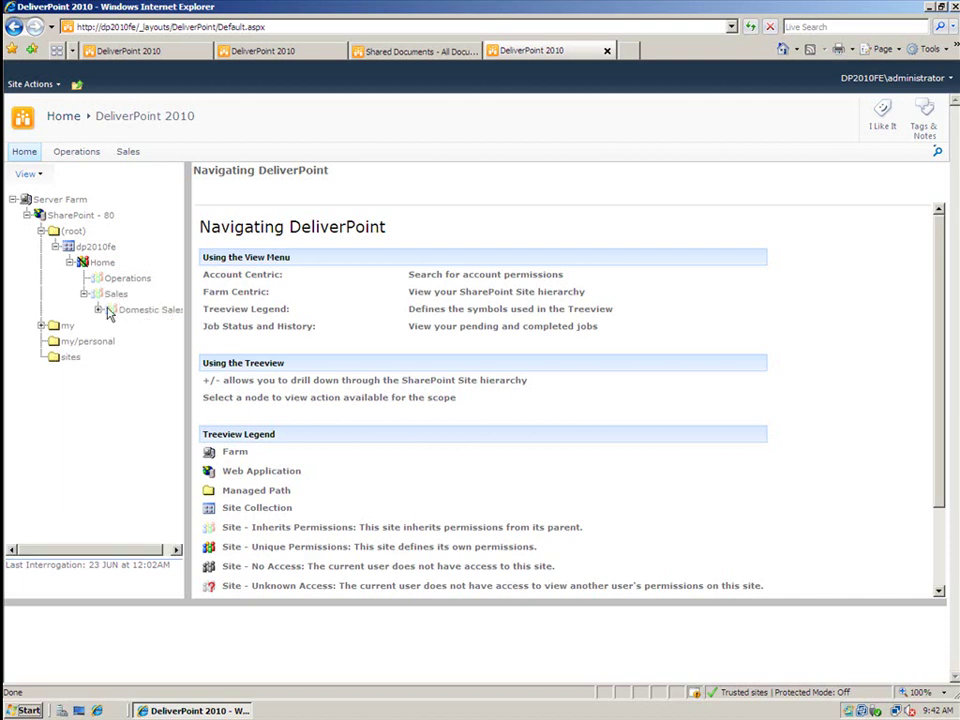
left_click(99, 311)
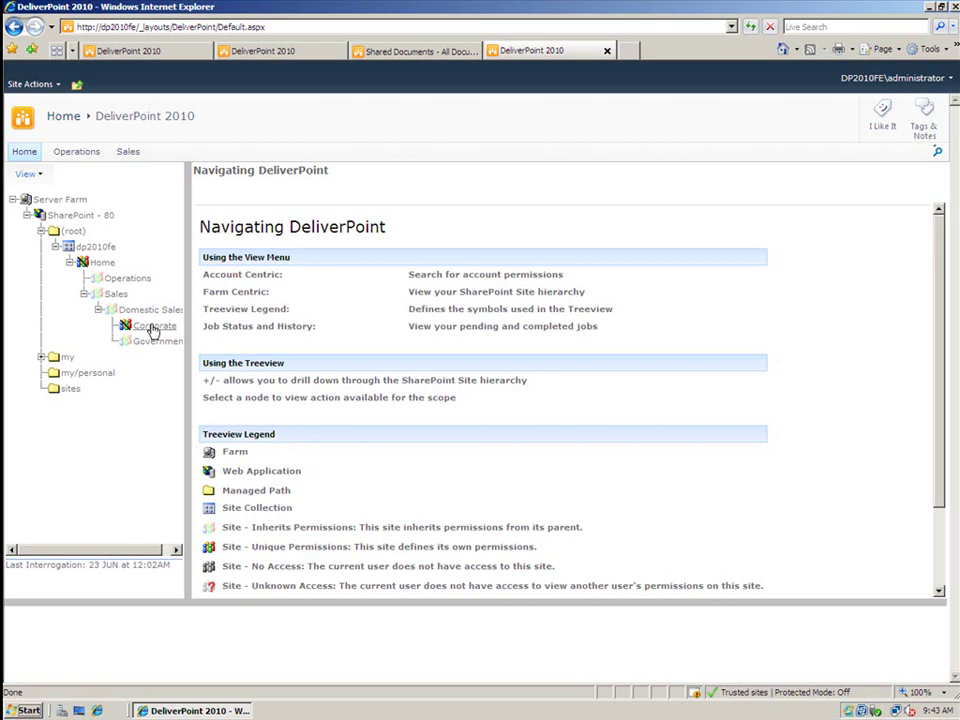
Step: Display the Corporate site's properties: 1 new site and 9 new lists, 6 empty and 3 small
left_click(152, 329)
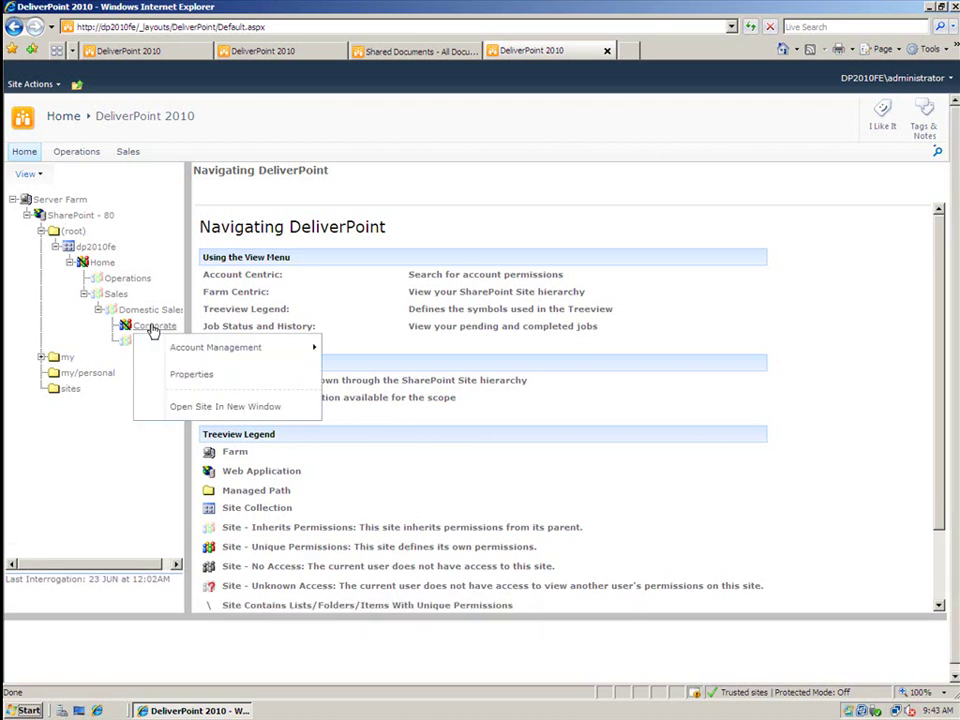
left_click(228, 376)
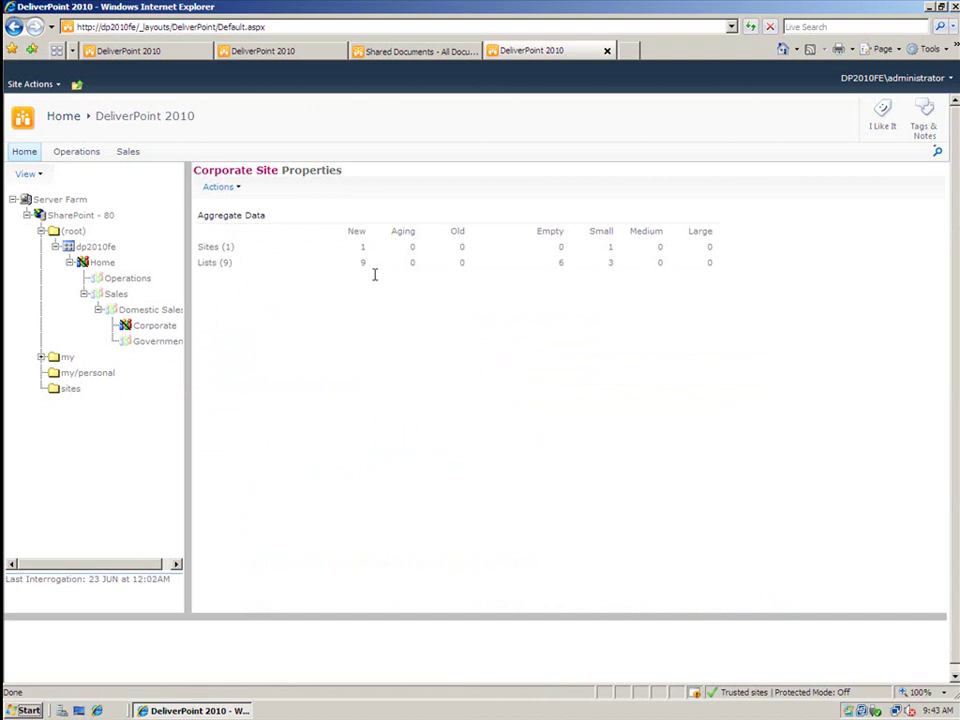
right_click(143, 329)
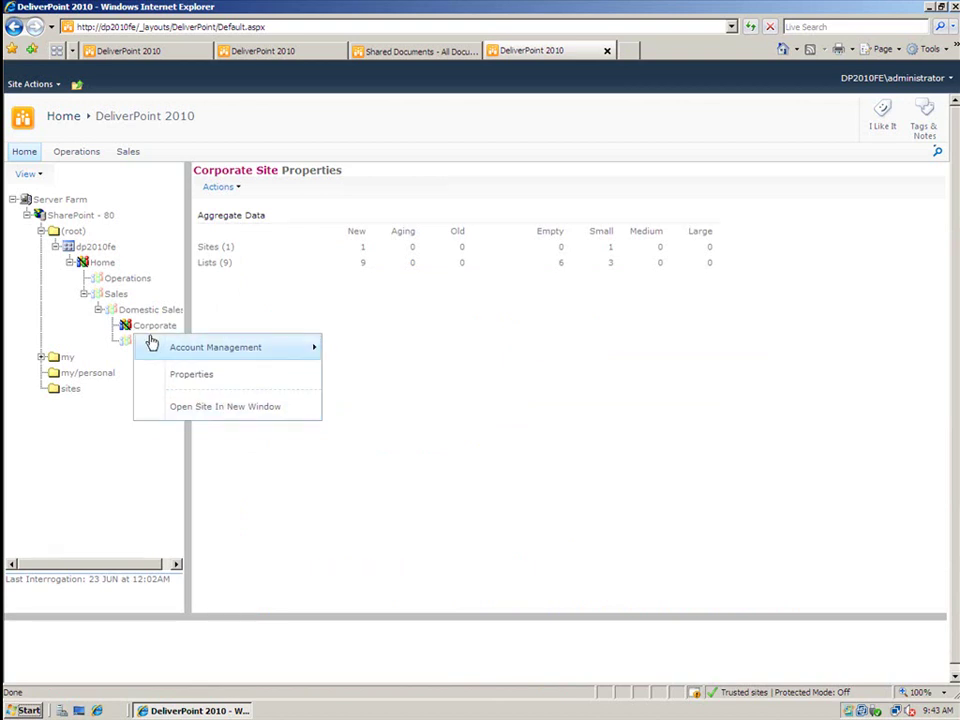
left_click(45, 180)
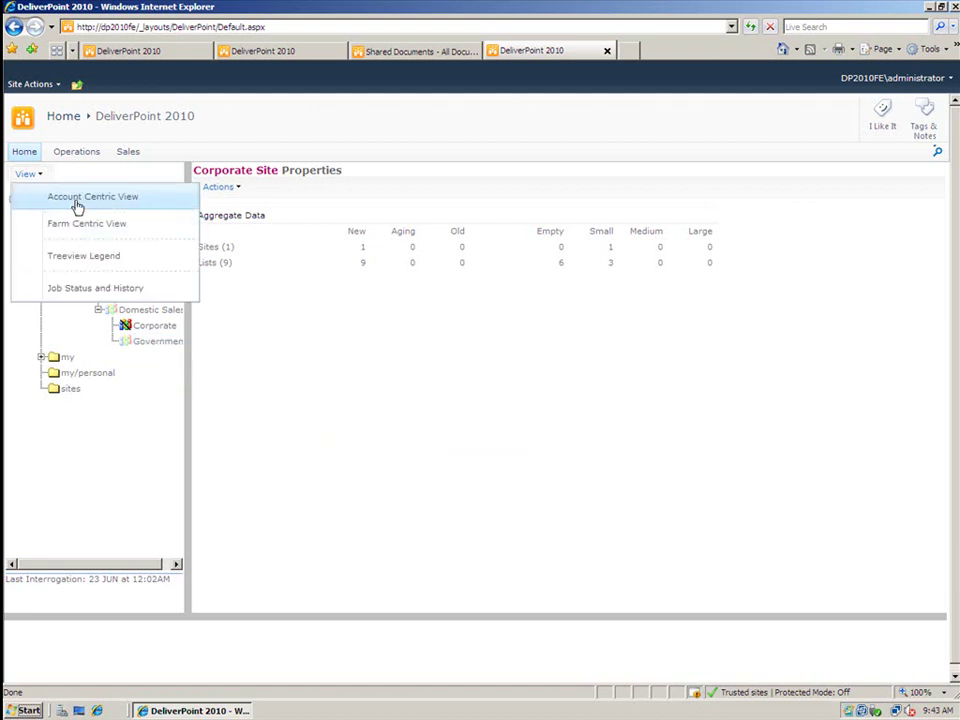
Step: Switch to Account Centric View and search for the target user account
left_click(77, 200)
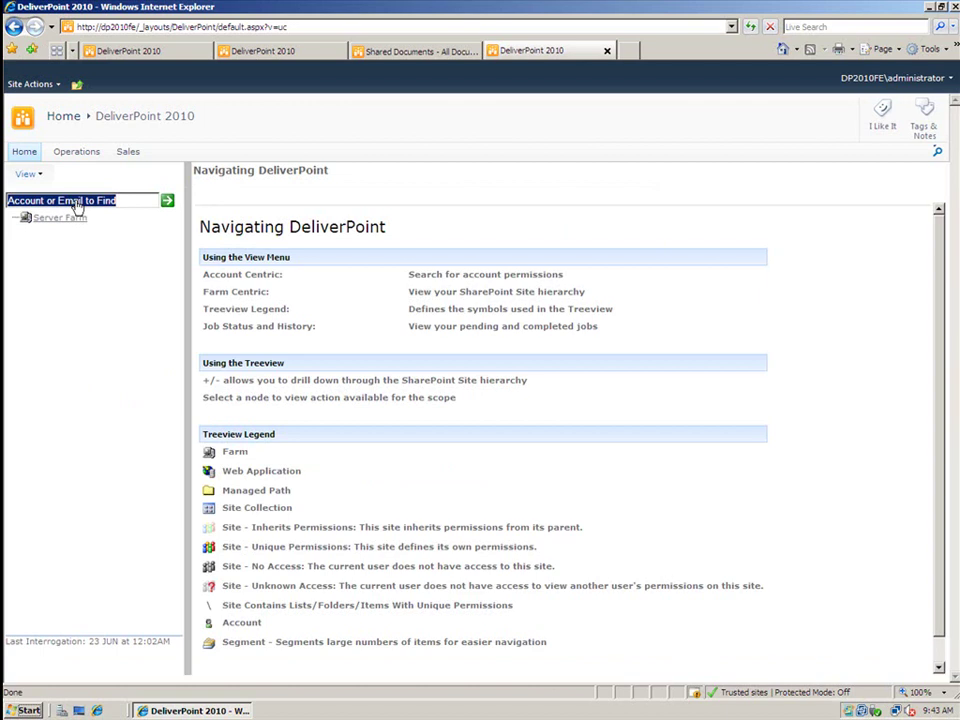
left_click(77, 204)
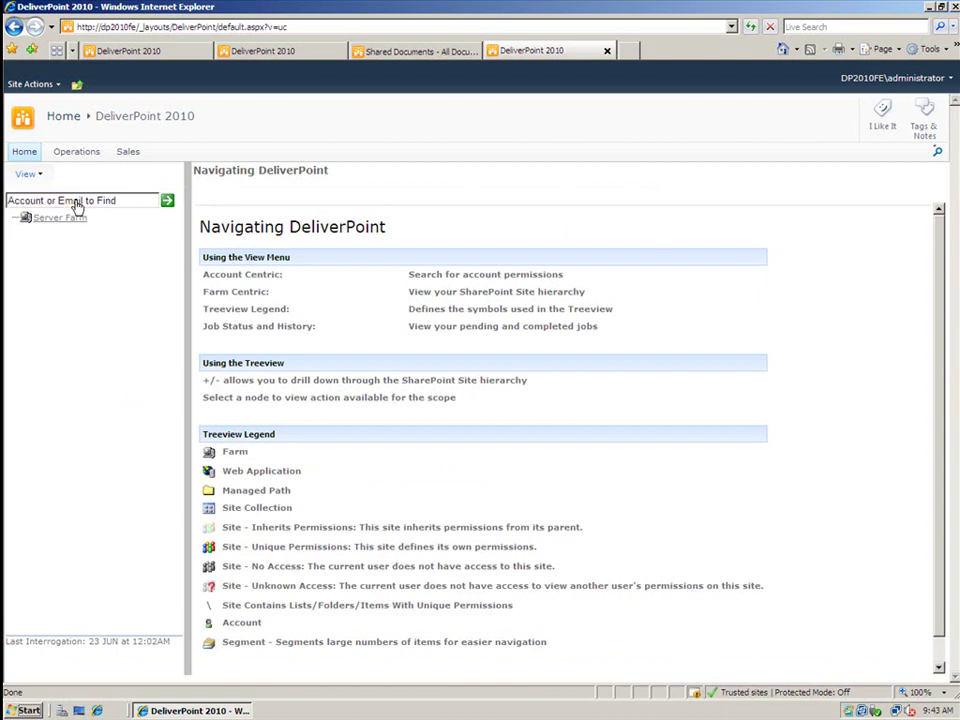
triple_click(78, 205)
type("zoe")
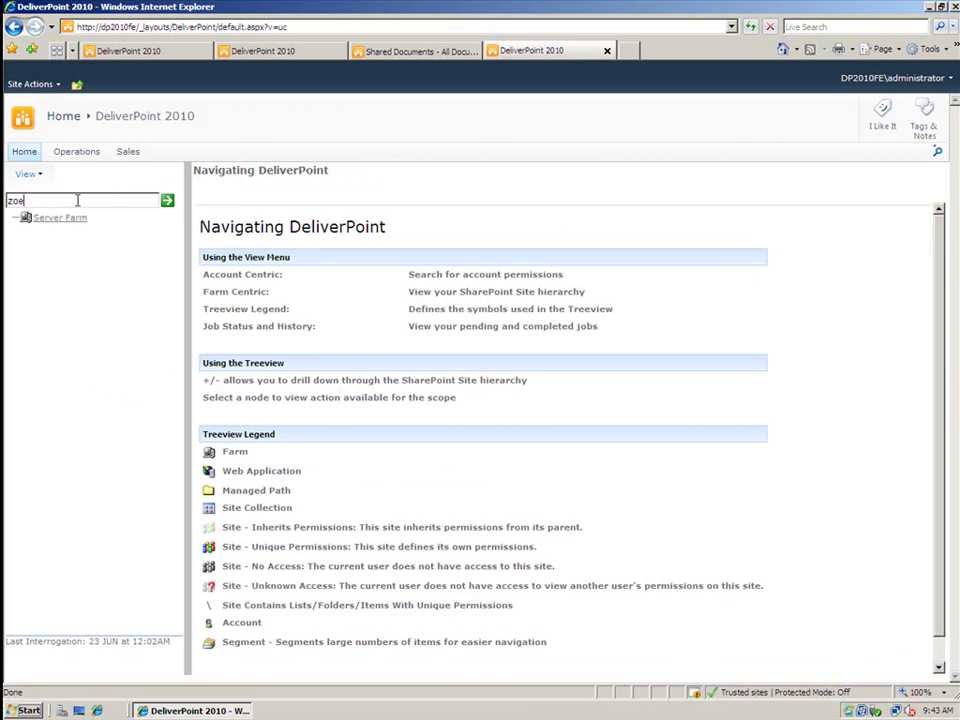
left_click(168, 202)
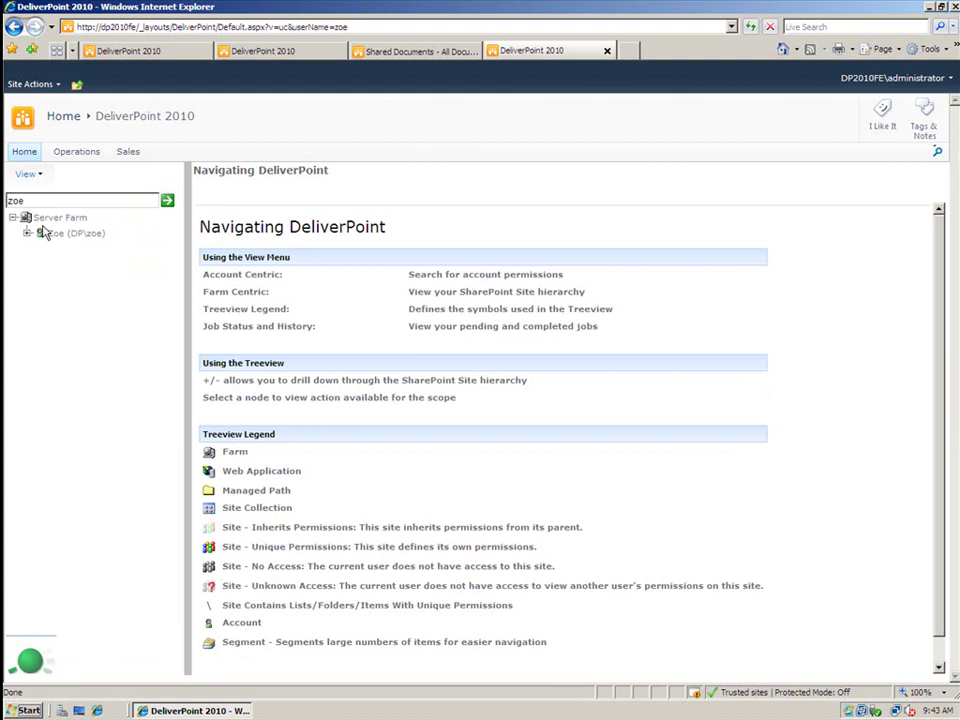
Step: Expand the account's tree from SharePoint - 80 down to Domestic Sales and widen the tree pane
left_click(27, 234)
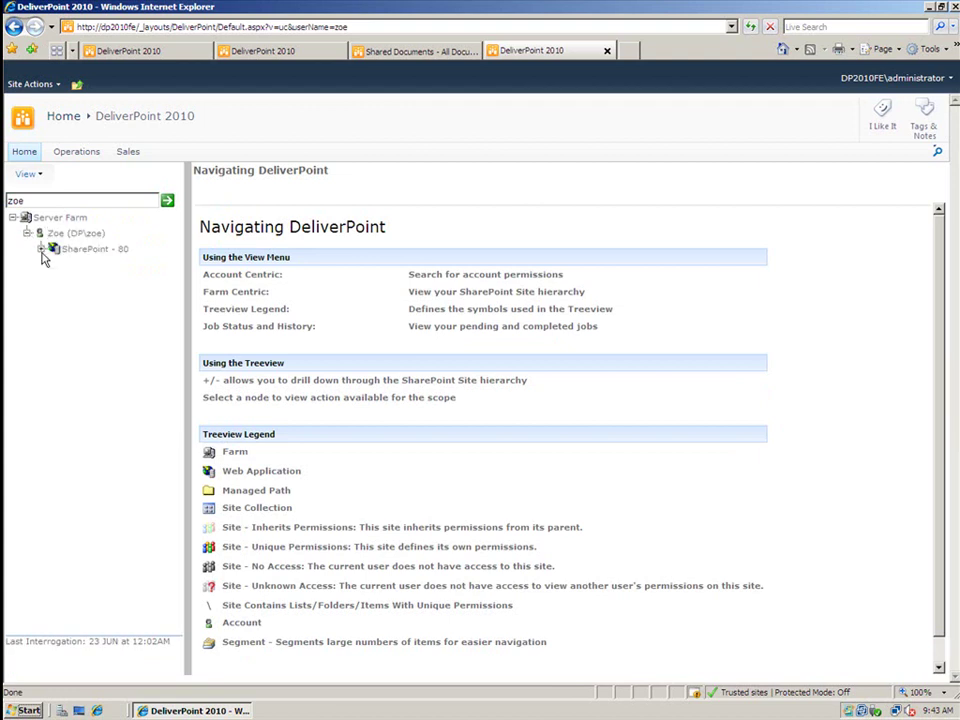
left_click(42, 250)
left_click(55, 266)
left_click(69, 283)
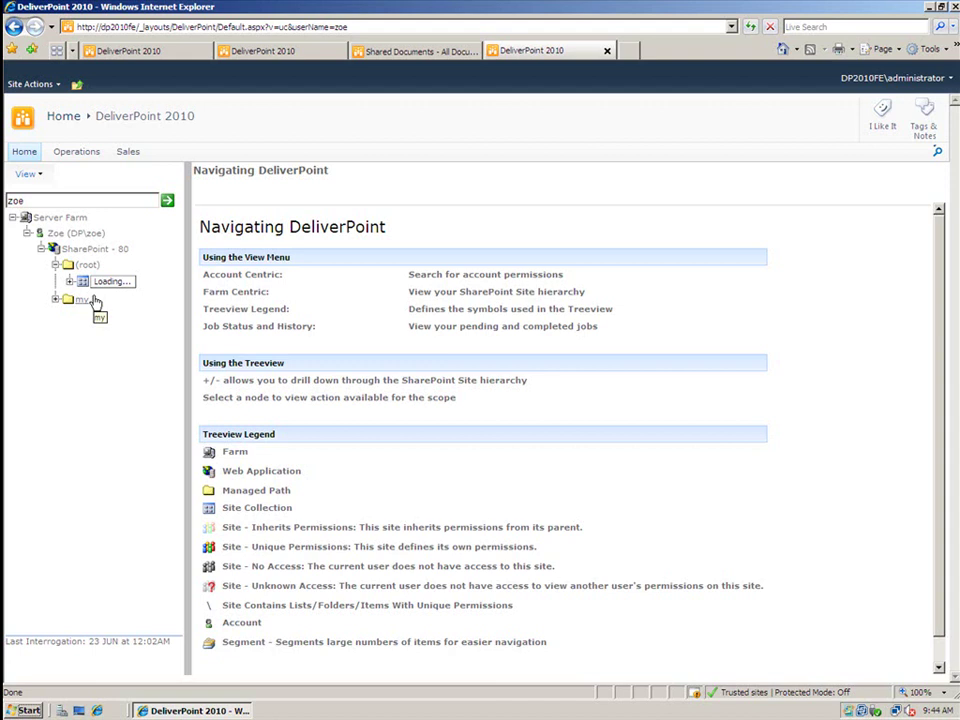
left_click(84, 297)
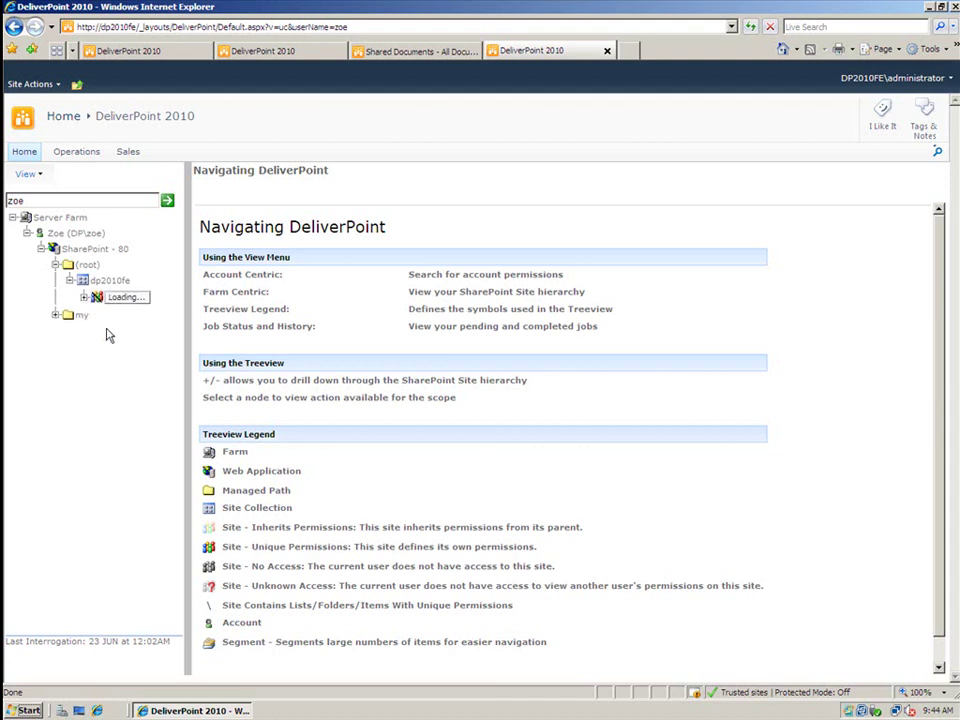
left_click(98, 328)
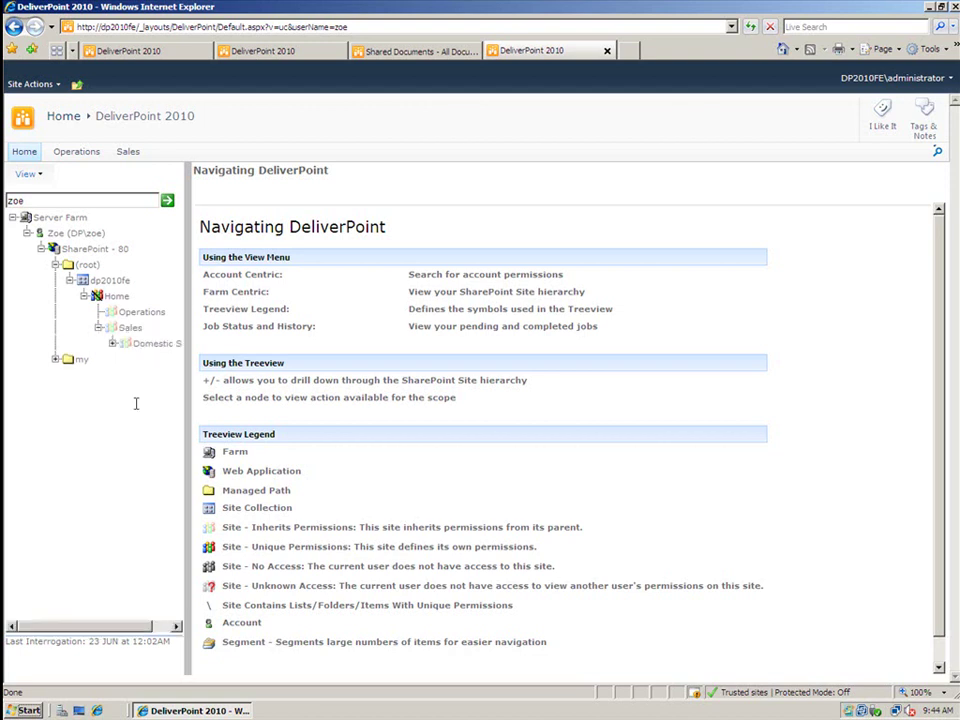
left_click(114, 344)
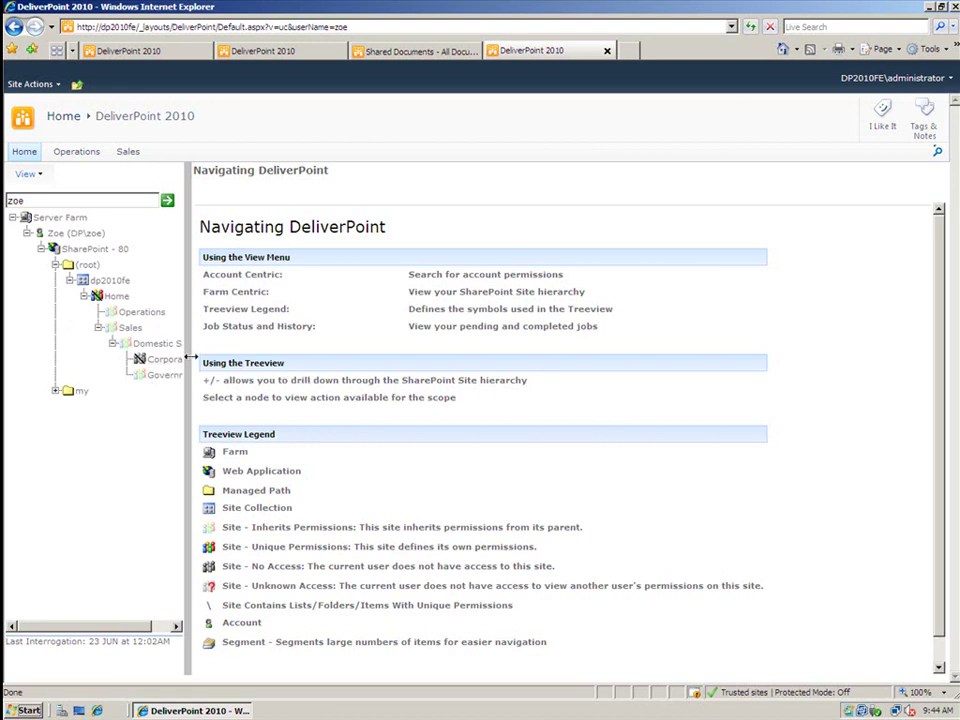
mouse_move(195, 362)
left_mouse_down()
mouse_move(212, 364)
mouse_move(201, 358)
left_mouse_up()
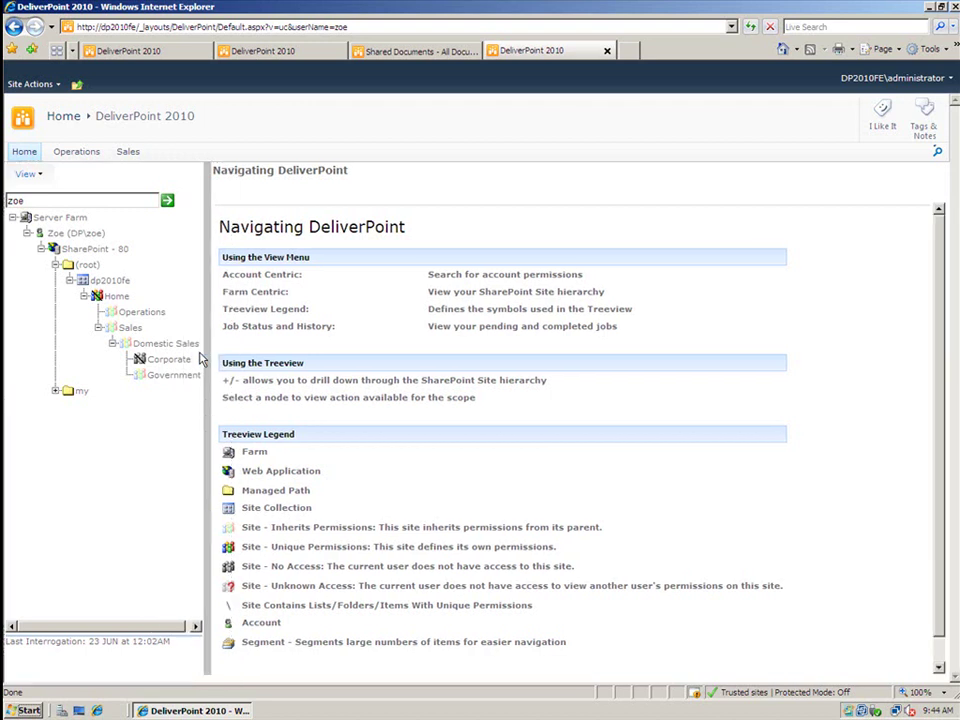
Step: Run the account's Unique Permissions report on SharePoint - 80, then return to the first DeliverPoint tab
left_click(104, 253)
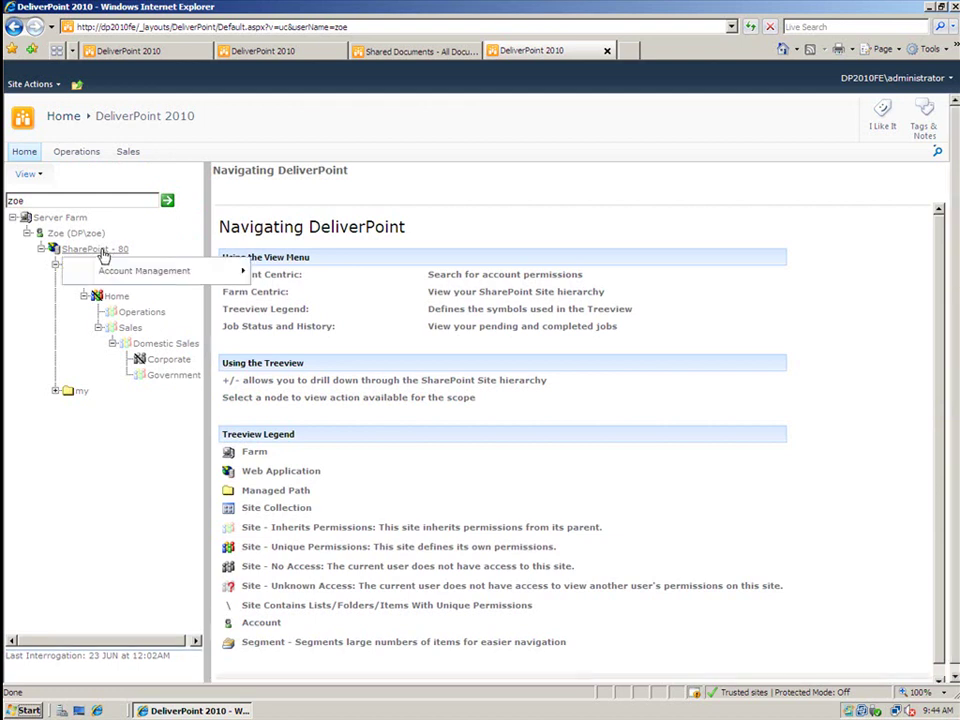
mouse_move(176, 284)
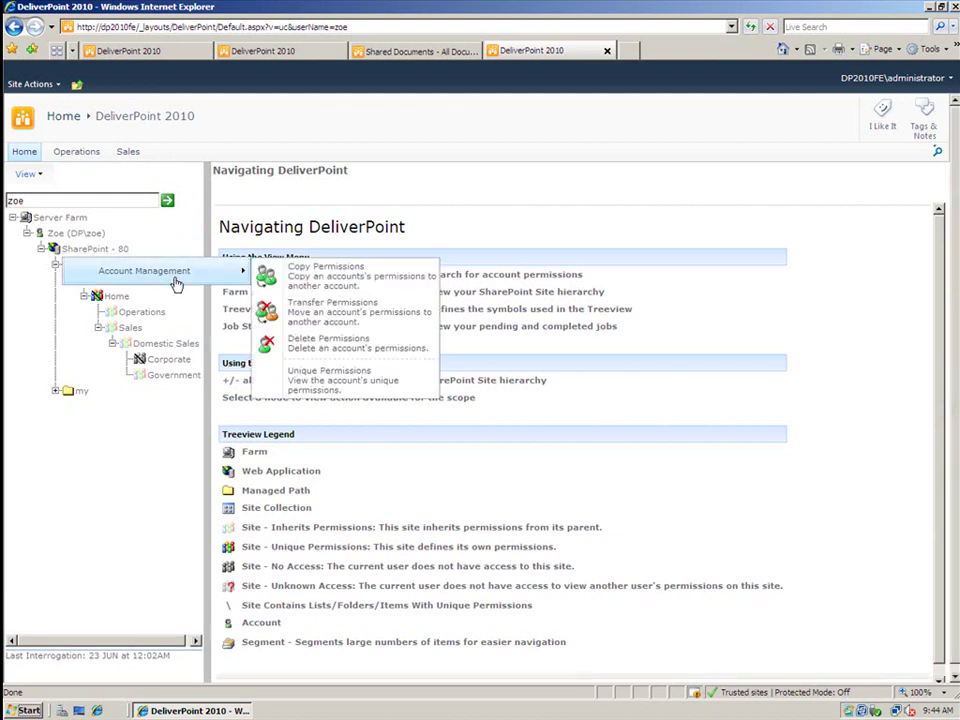
left_click(308, 380)
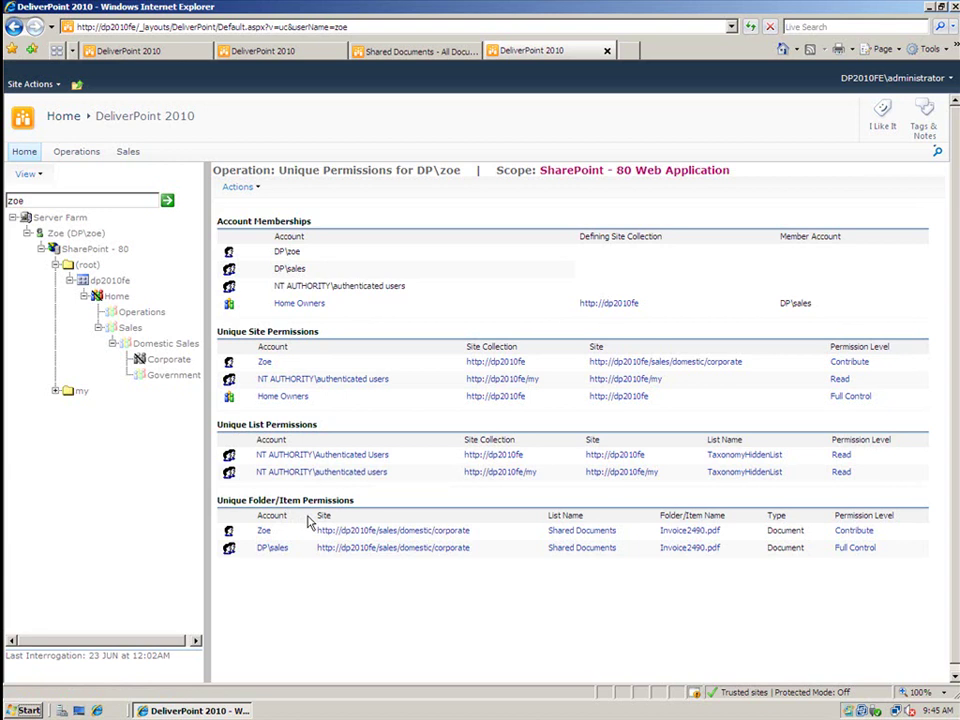
left_click(186, 54)
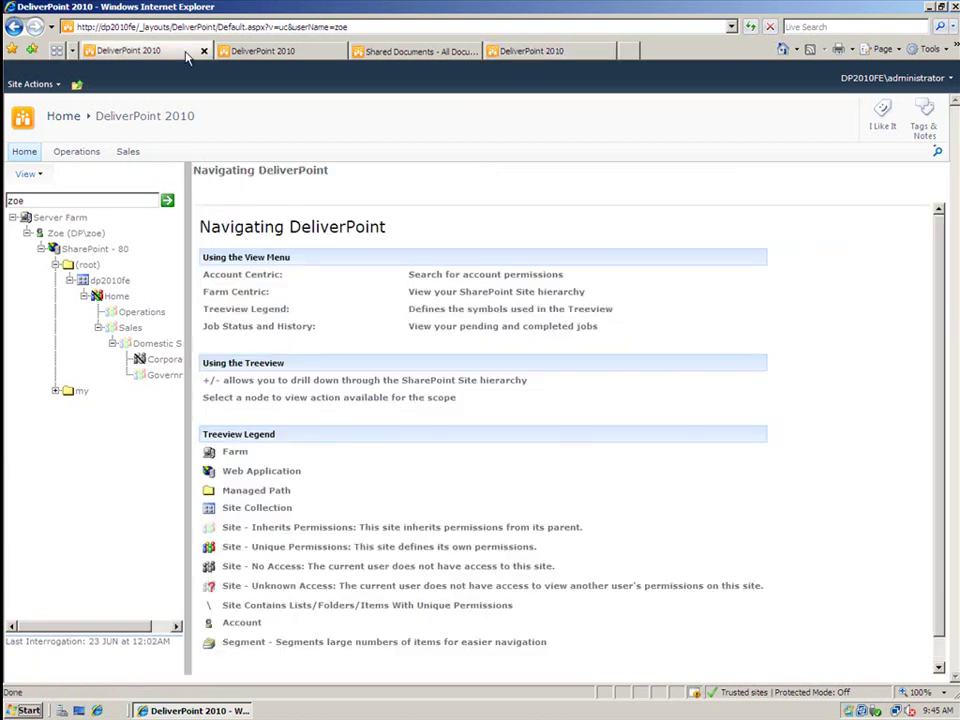
Step: Switch to Farm Centric View and expand SharePoint - 80, (root) and dp2010fe
left_click(25, 173)
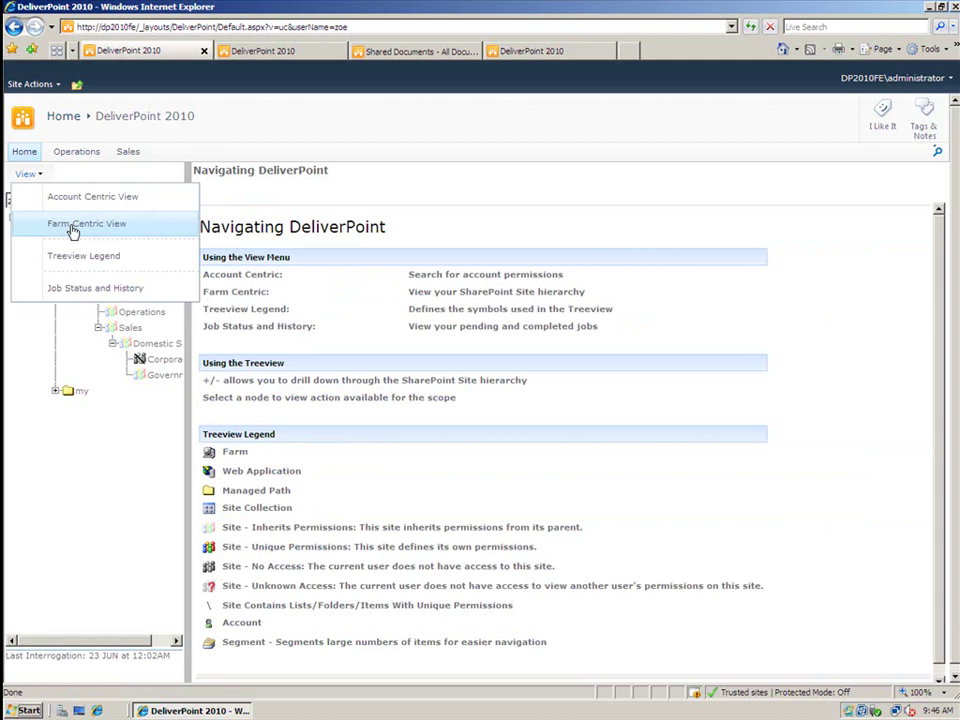
left_click(70, 224)
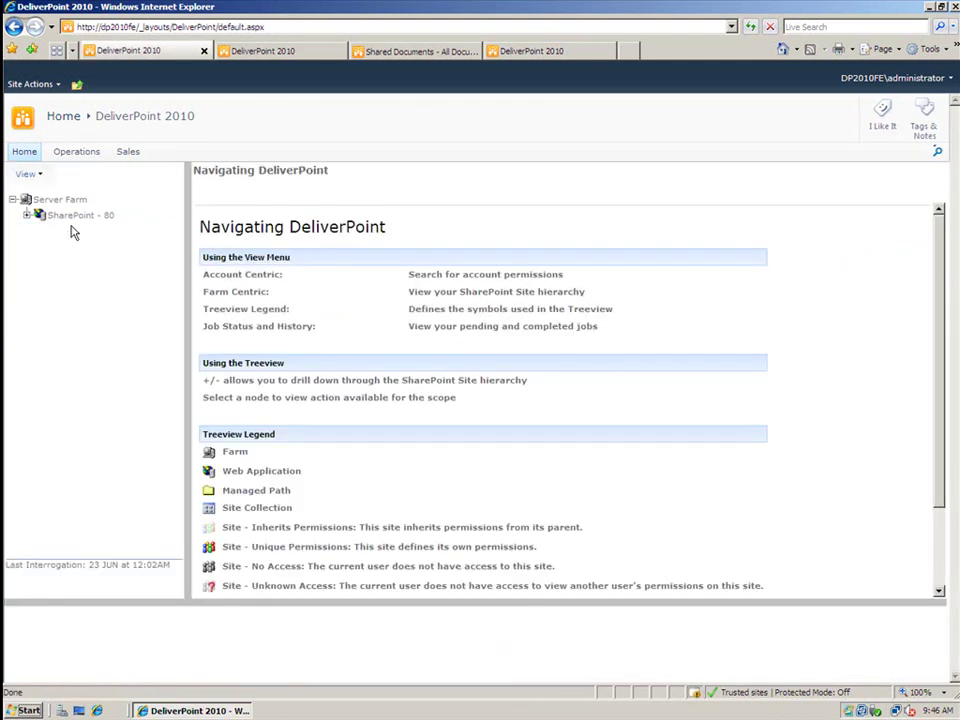
left_click(27, 215)
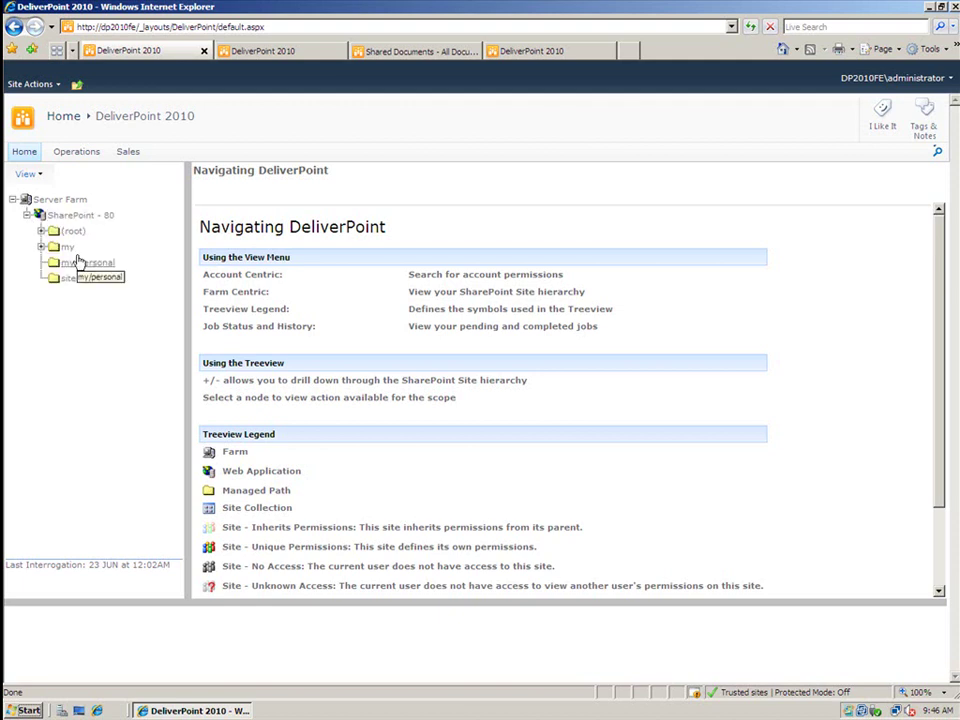
left_click(41, 232)
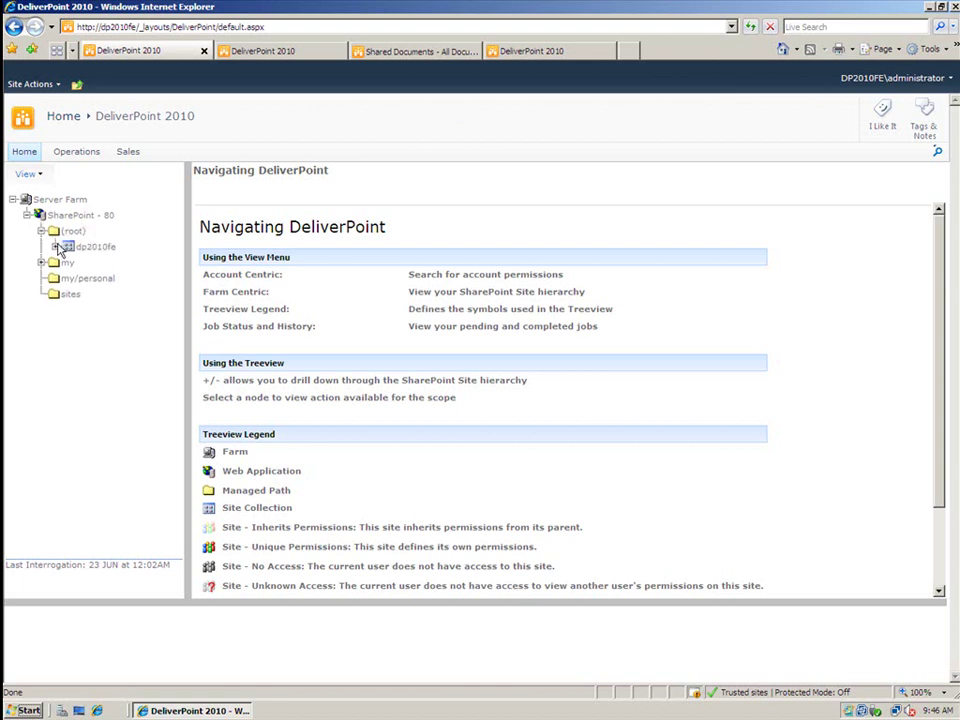
left_click(57, 246)
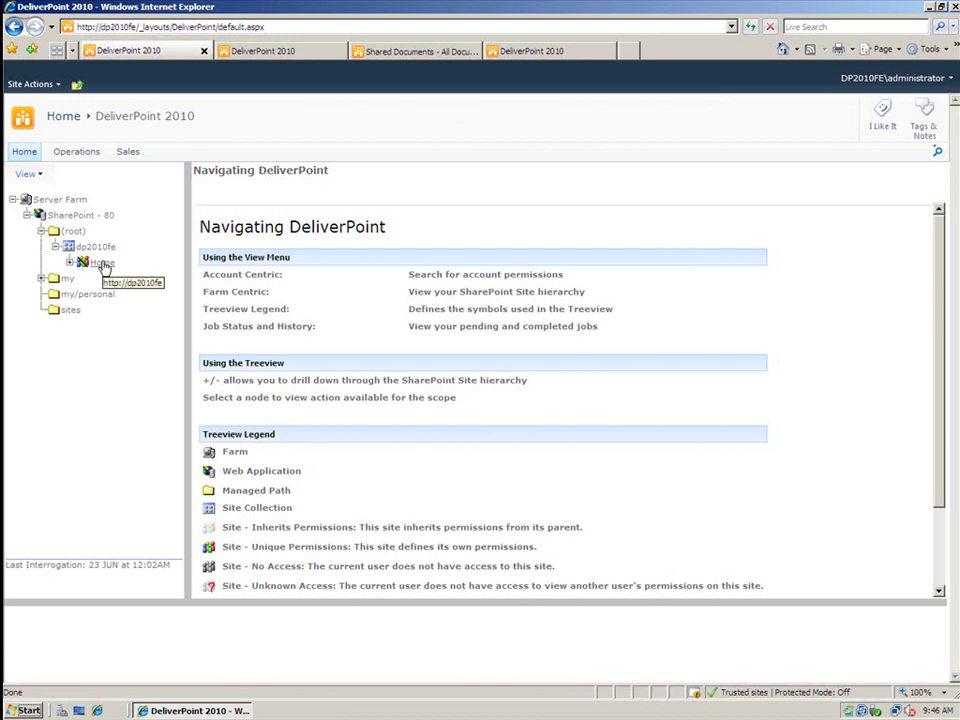
Step: Start a Copy Permissions job on the Home site and pick the source user account
left_click(104, 264)
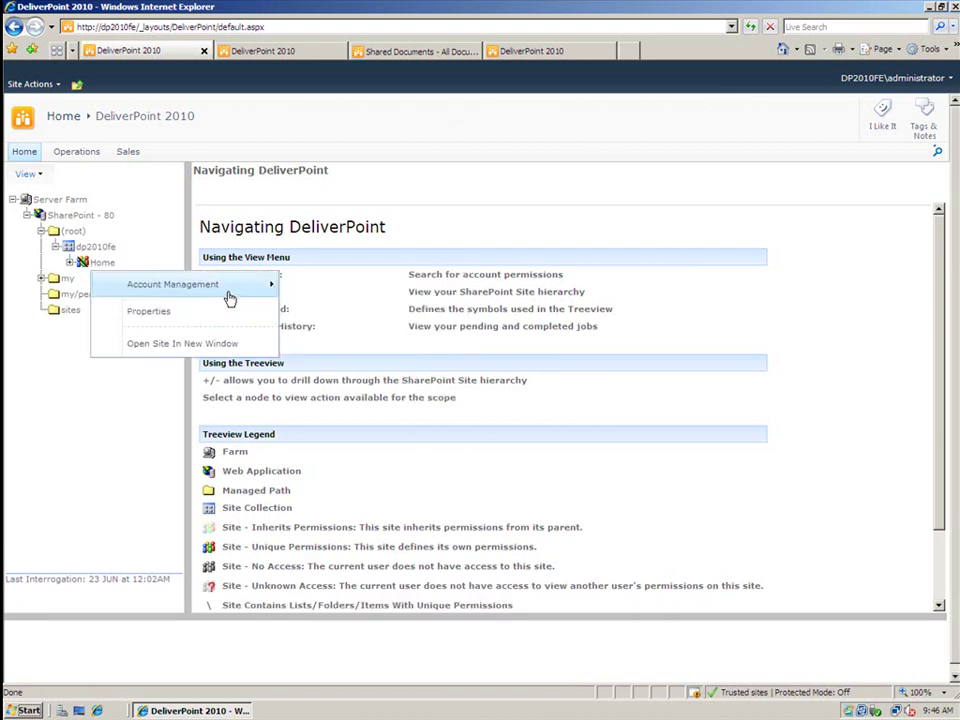
mouse_move(228, 290)
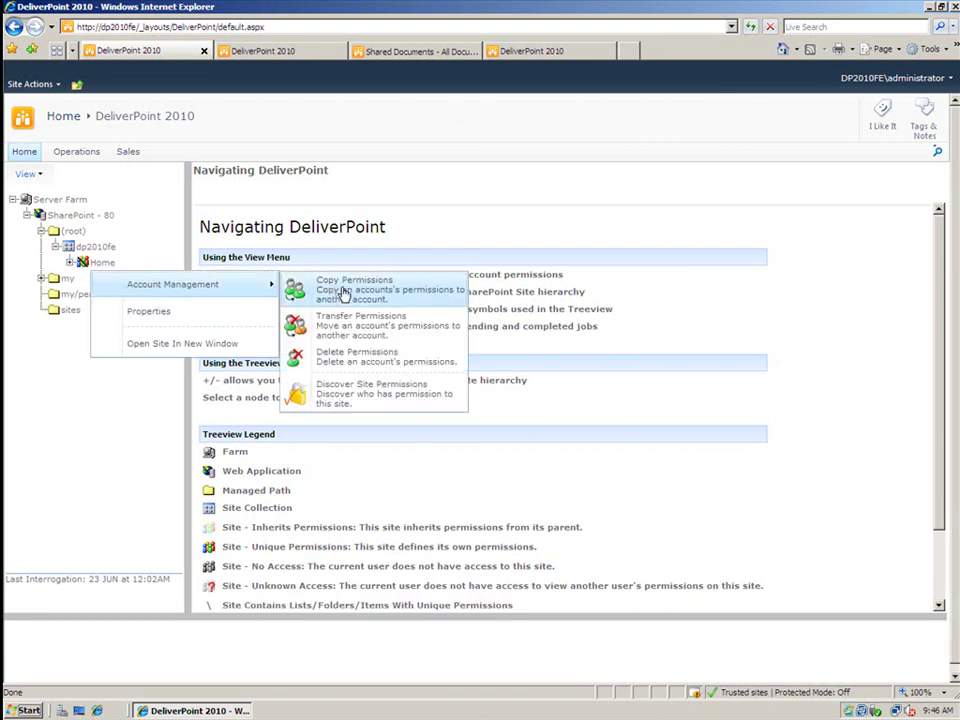
left_click(344, 292)
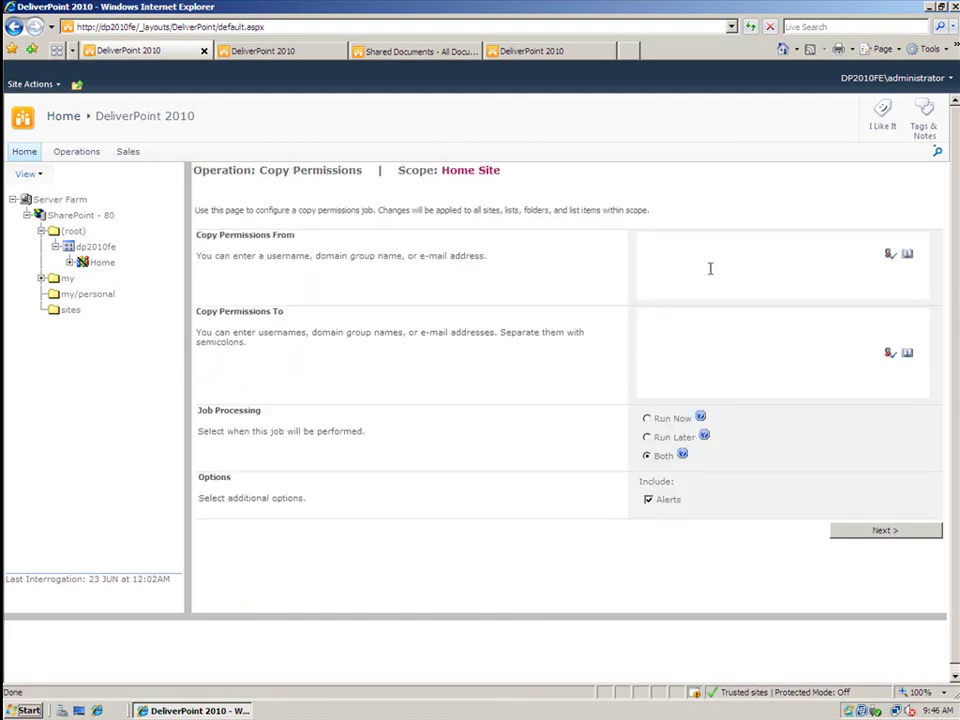
left_click(907, 254)
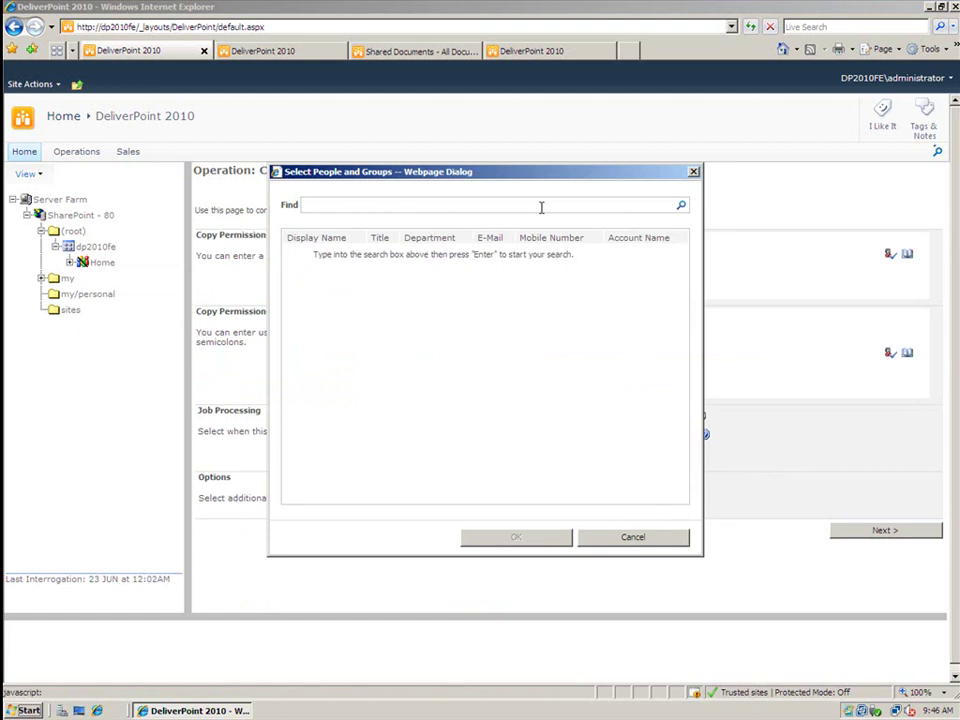
type("brett")
left_click(682, 205)
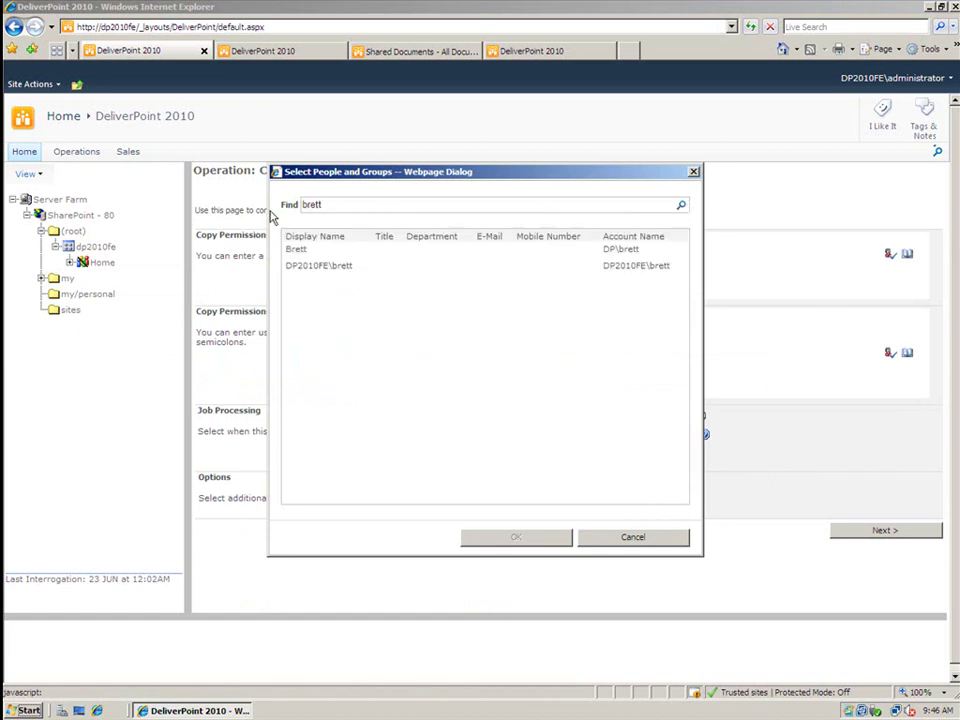
left_click(307, 252)
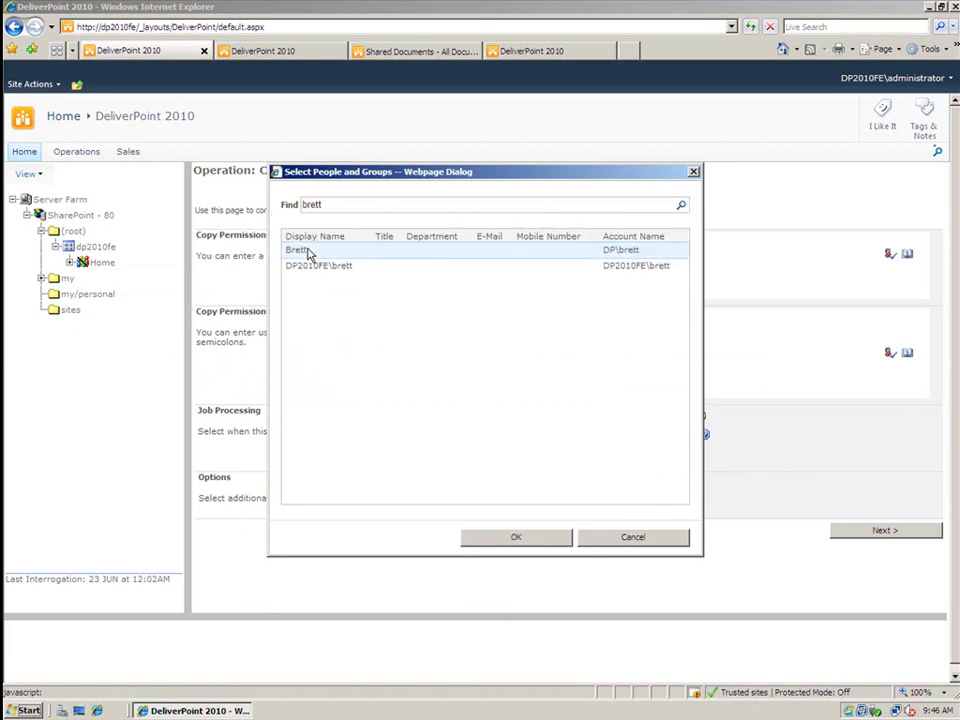
left_click(525, 538)
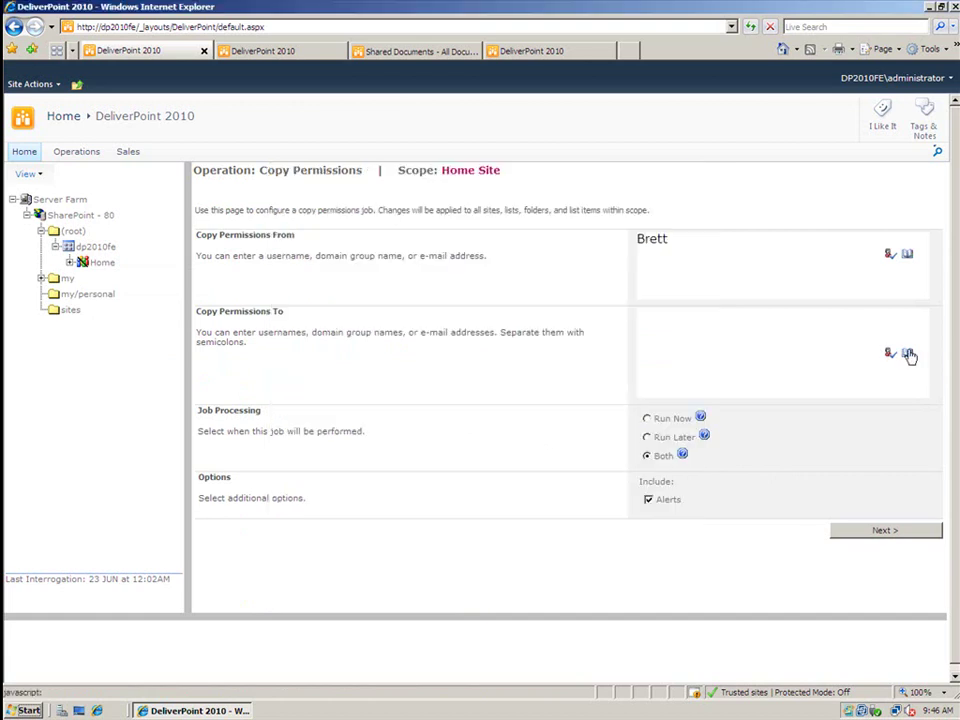
Step: Pick the target user account to receive the permissions and continue to confirmation
left_click(907, 353)
type("zoe")
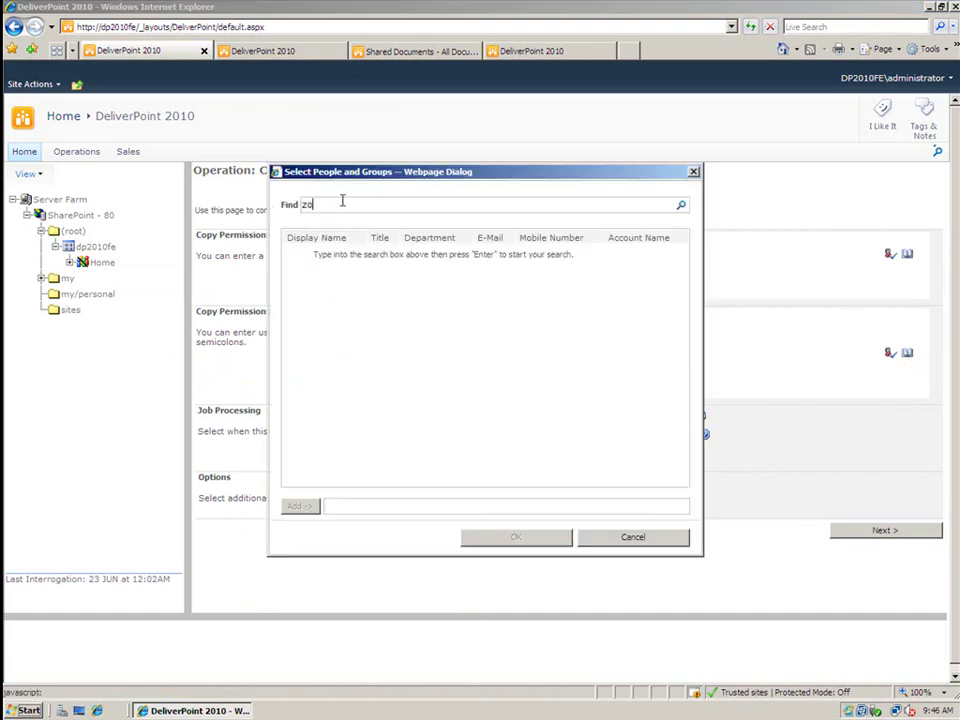
left_click(681, 204)
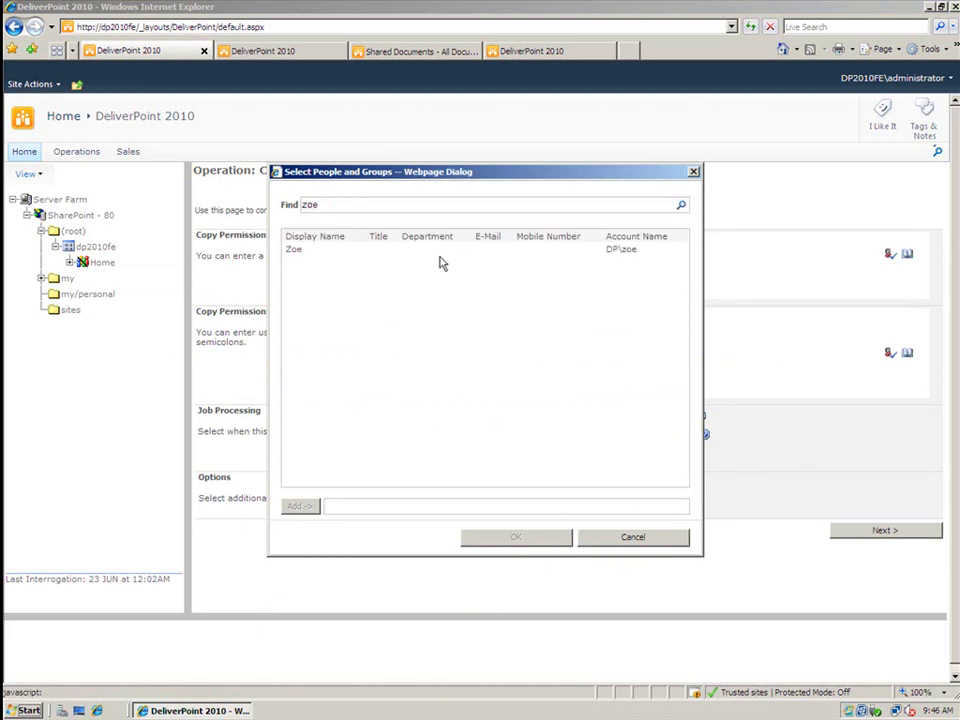
left_click(313, 250)
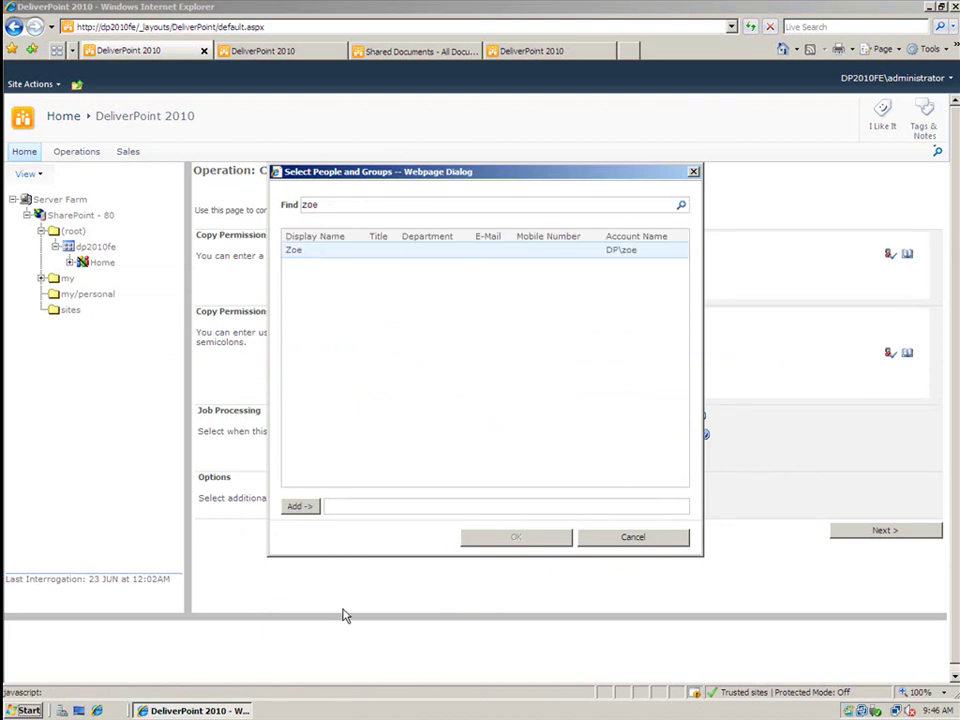
left_click(302, 507)
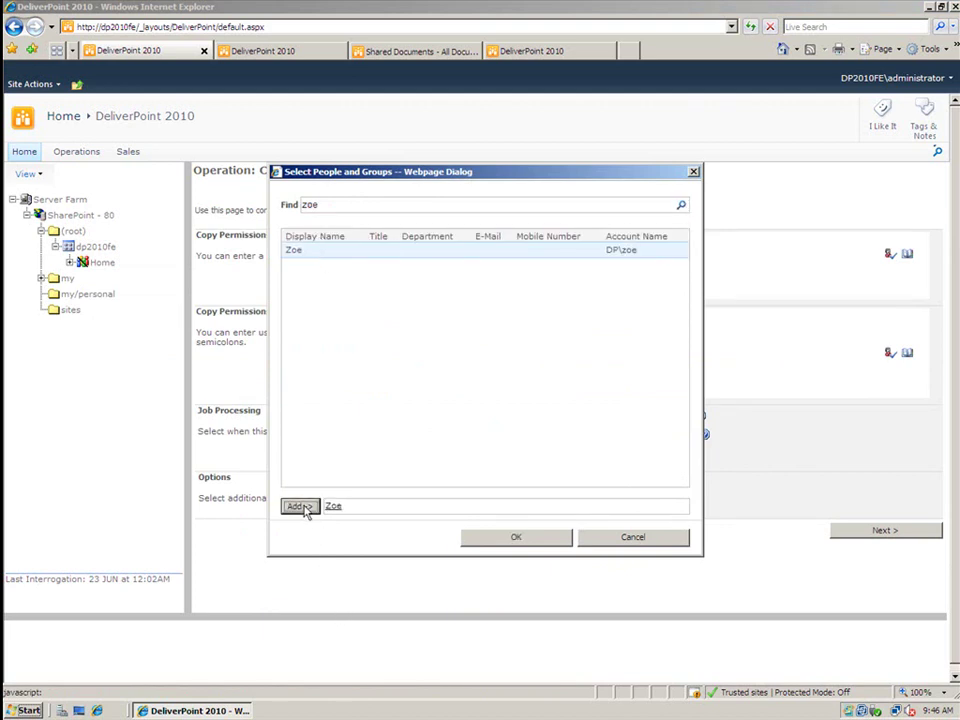
left_click(492, 540)
left_click(902, 534)
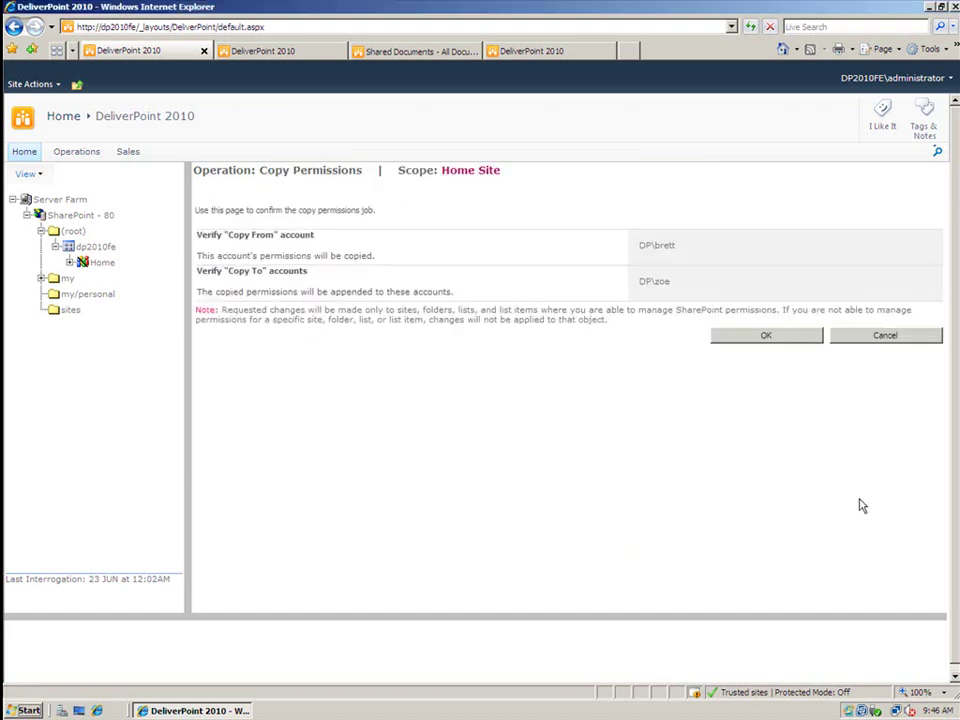
Step: Confirm the Copy Permissions job with OK
left_click(774, 339)
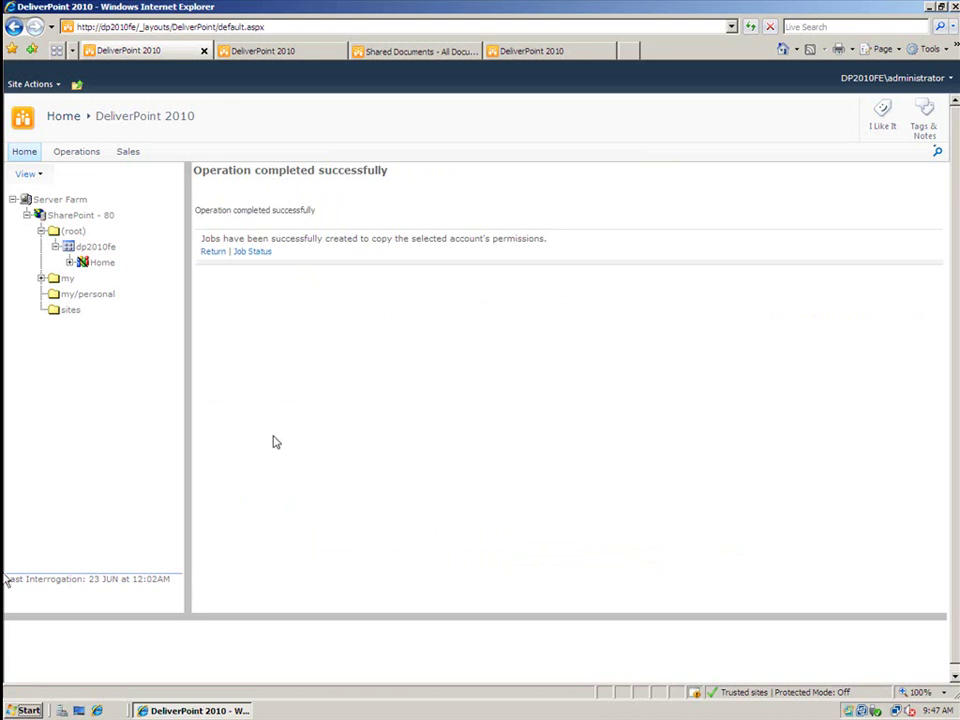
Step: Open Job Status and view the details of completed job 6
left_click(251, 256)
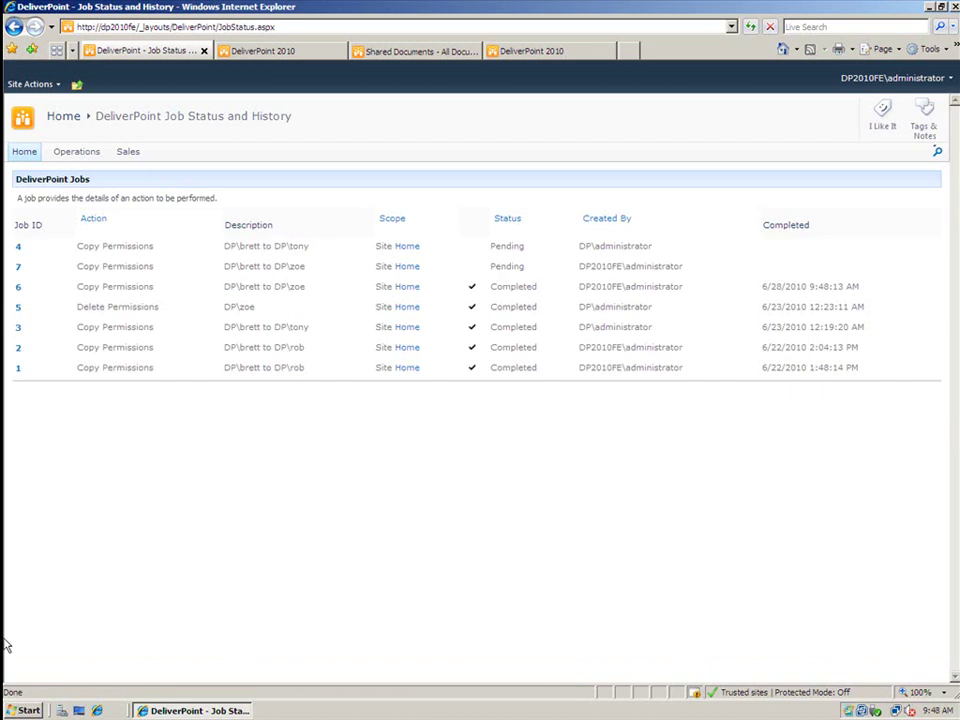
left_click(57, 291)
left_click(60, 305)
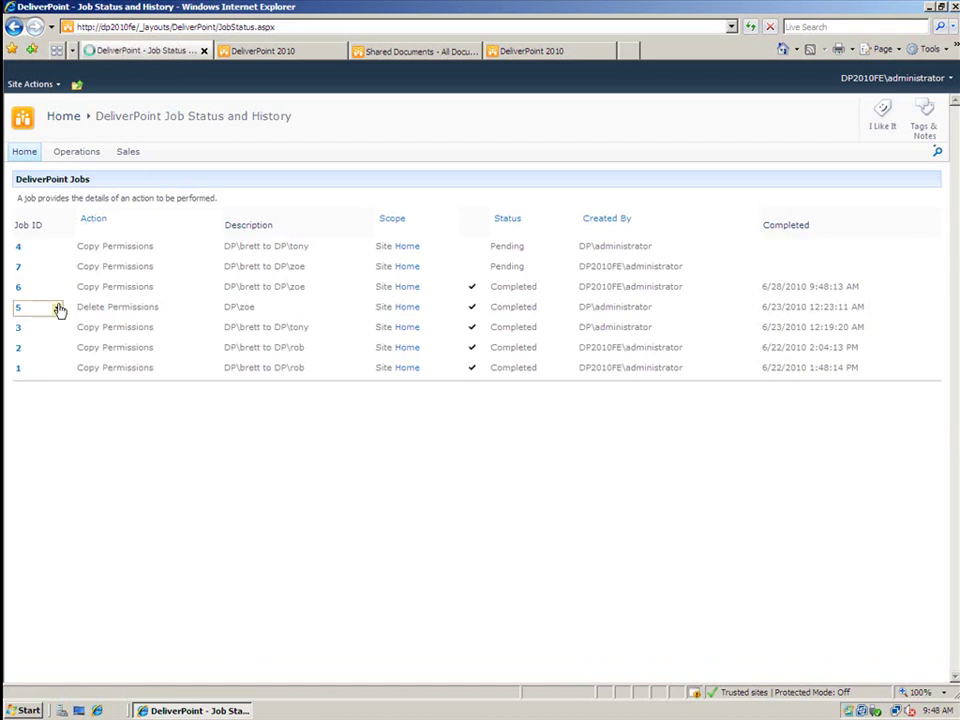